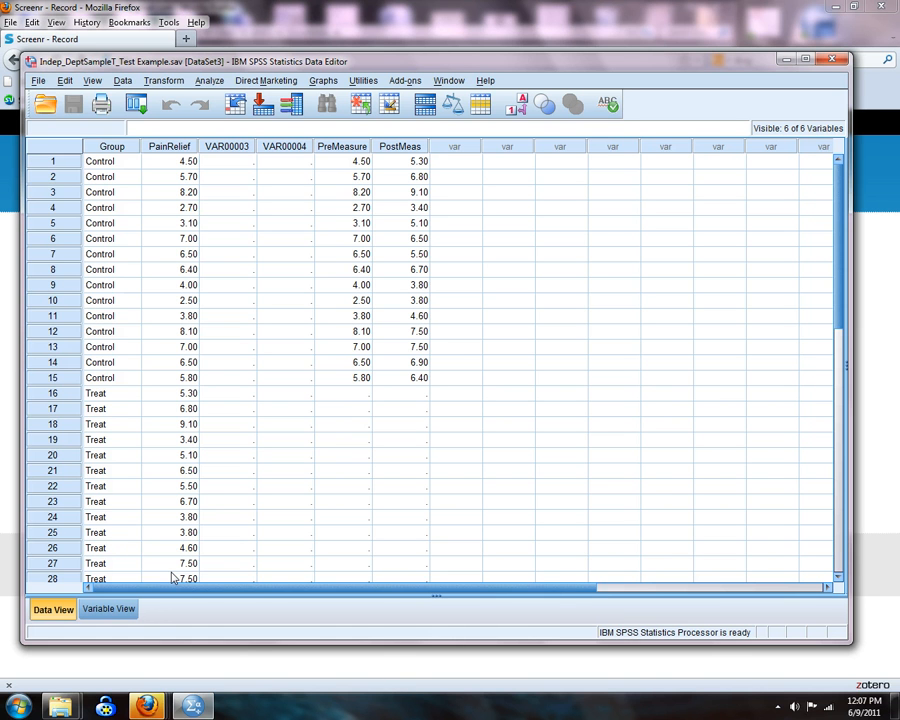
# Step: Set the measurement level of the Group variable to Nominal and return to the data rows
pyautogui.click(110, 610)
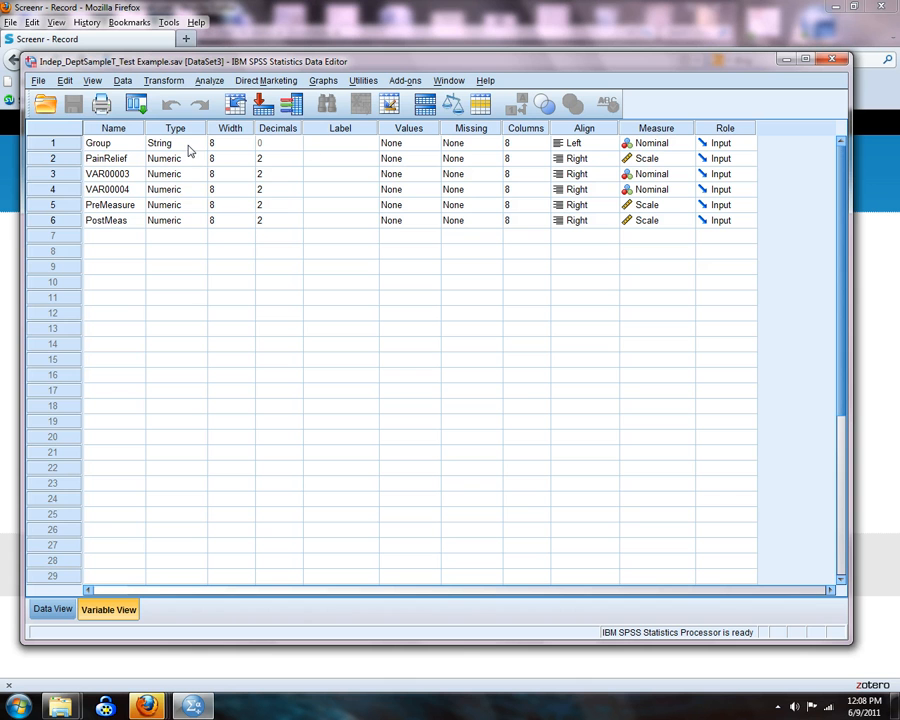
pyautogui.click(651, 146)
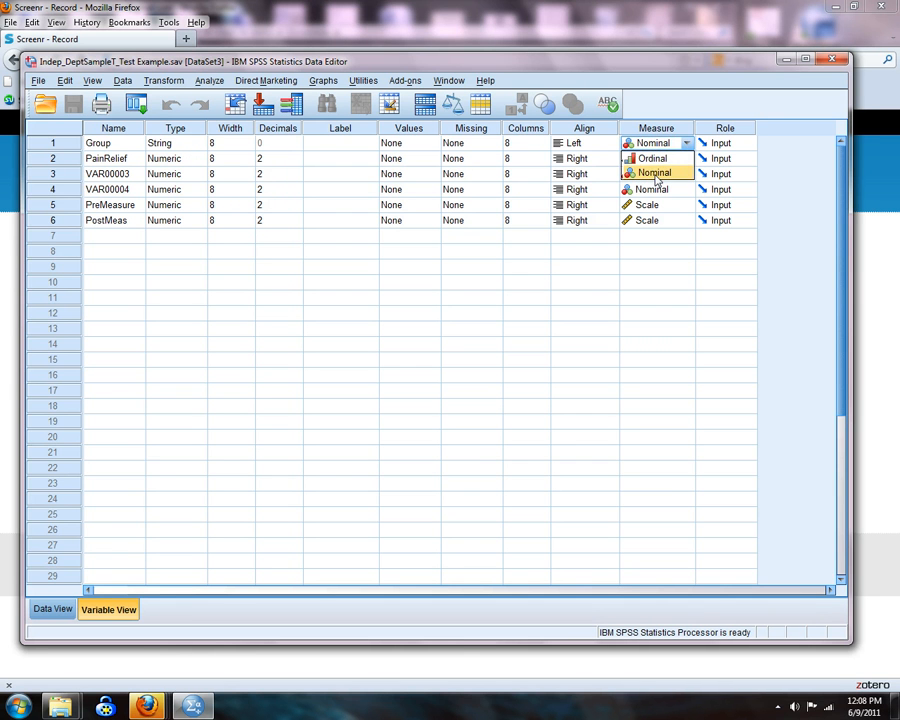
pyautogui.click(655, 174)
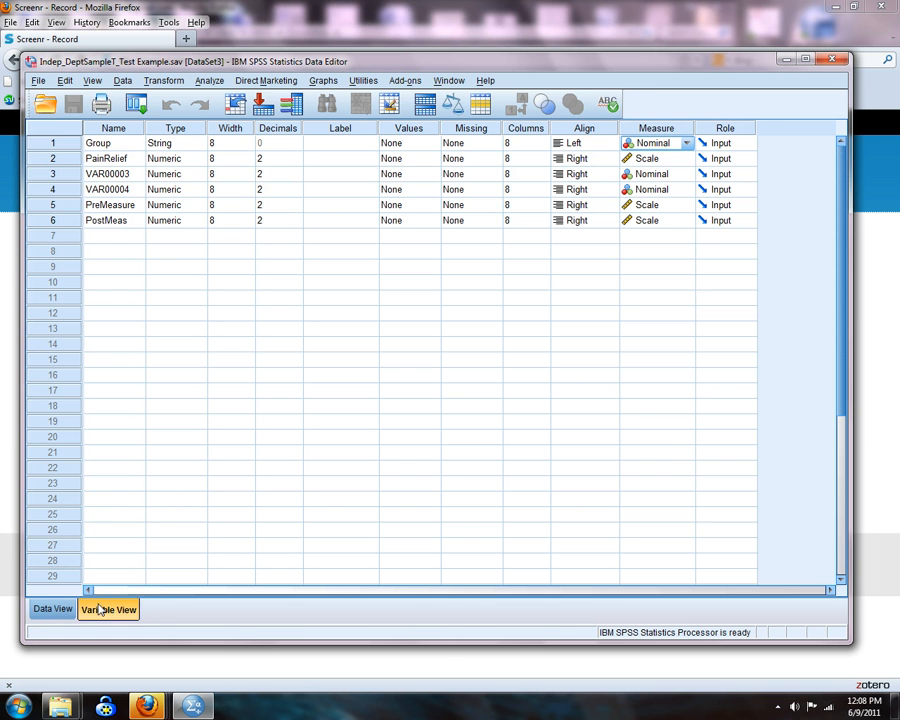
pyautogui.click(58, 610)
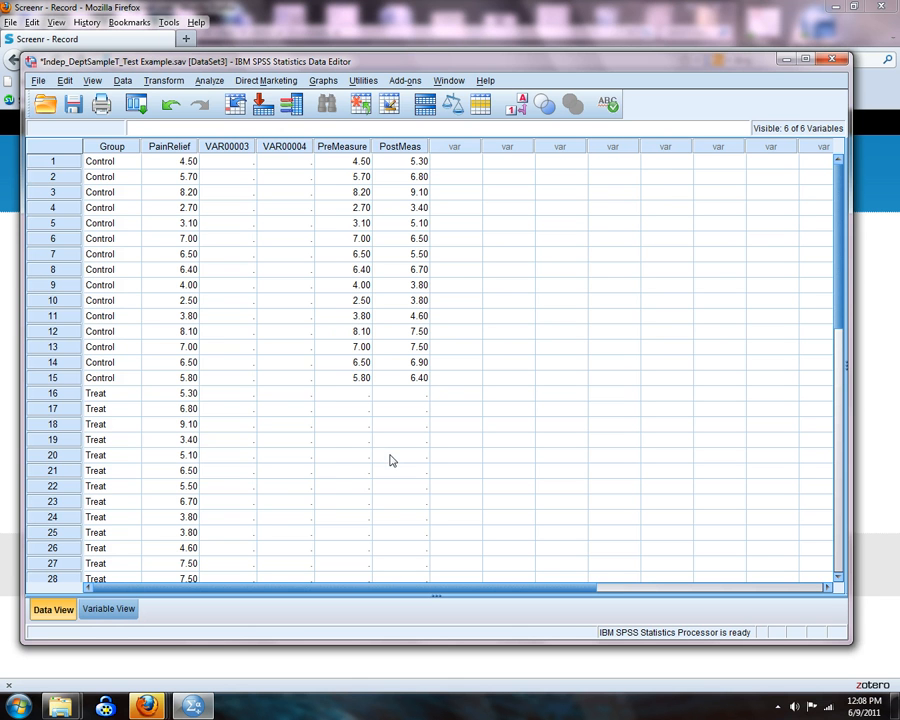
# Step: Open the Independent-Samples T Test, remove the existing test variable and assign PainRelief as the test variable again
pyautogui.click(209, 81)
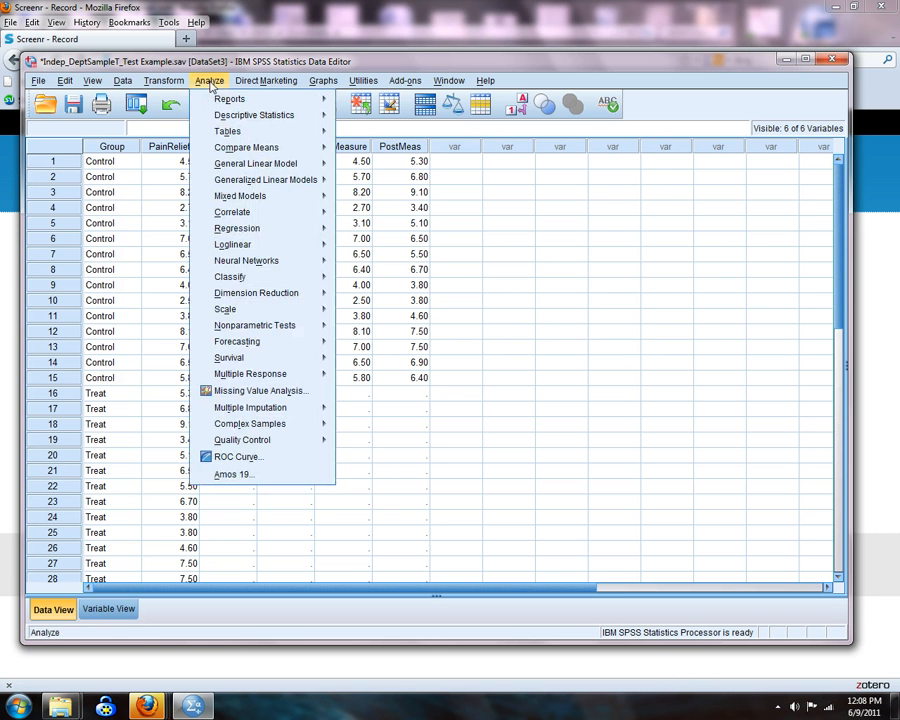
pyautogui.moveTo(238, 151)
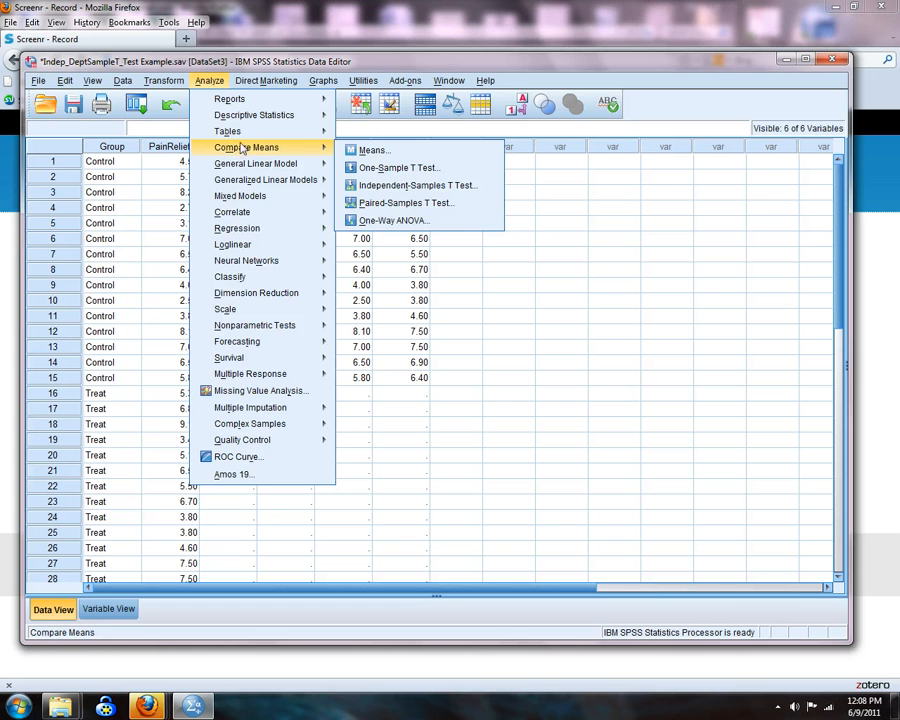
pyautogui.click(415, 187)
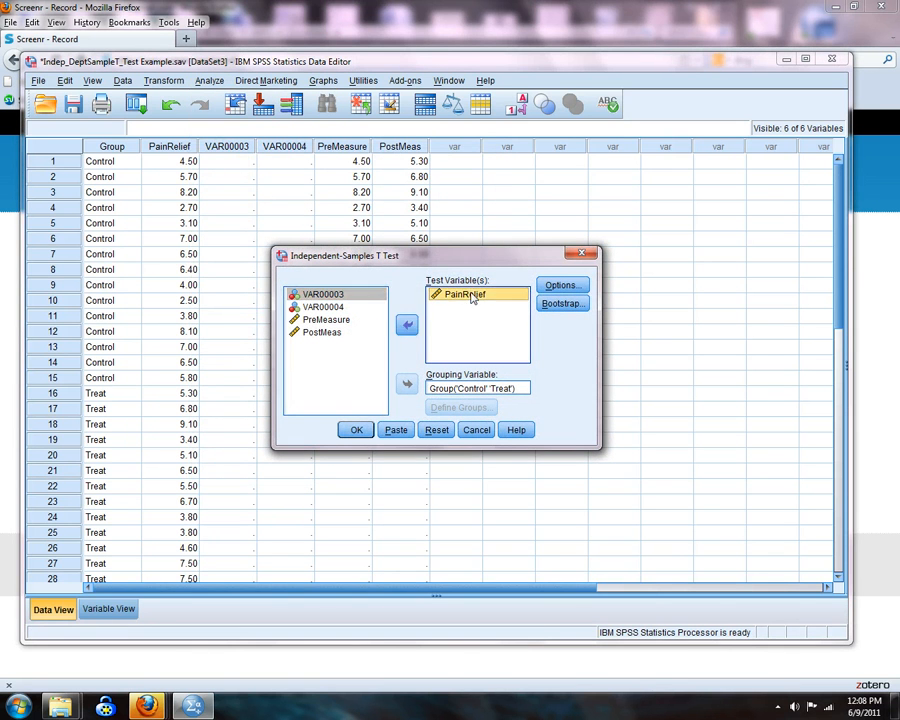
pyautogui.click(407, 325)
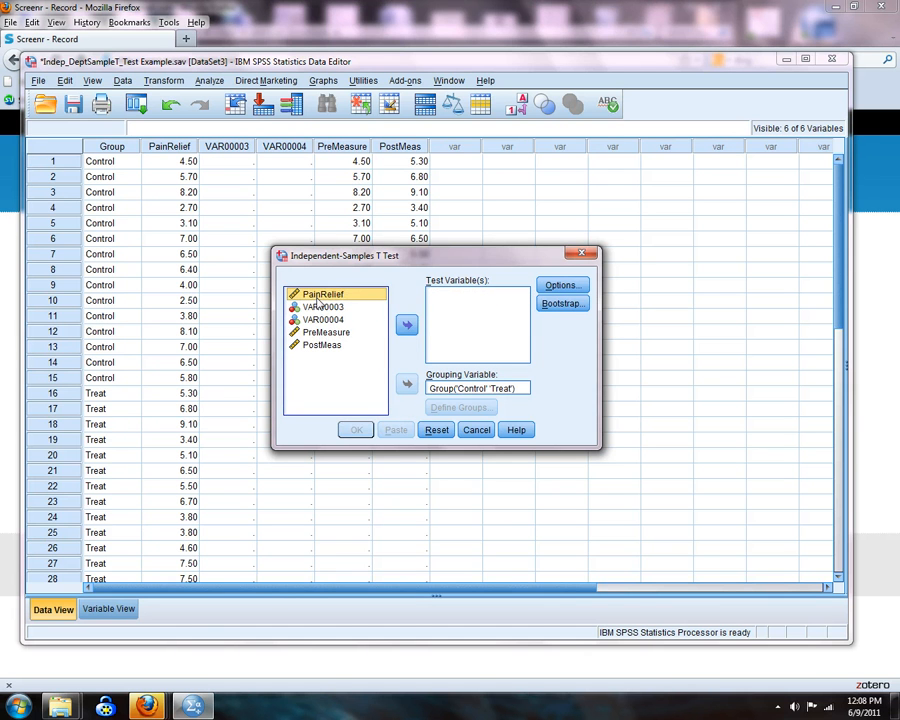
pyautogui.click(407, 325)
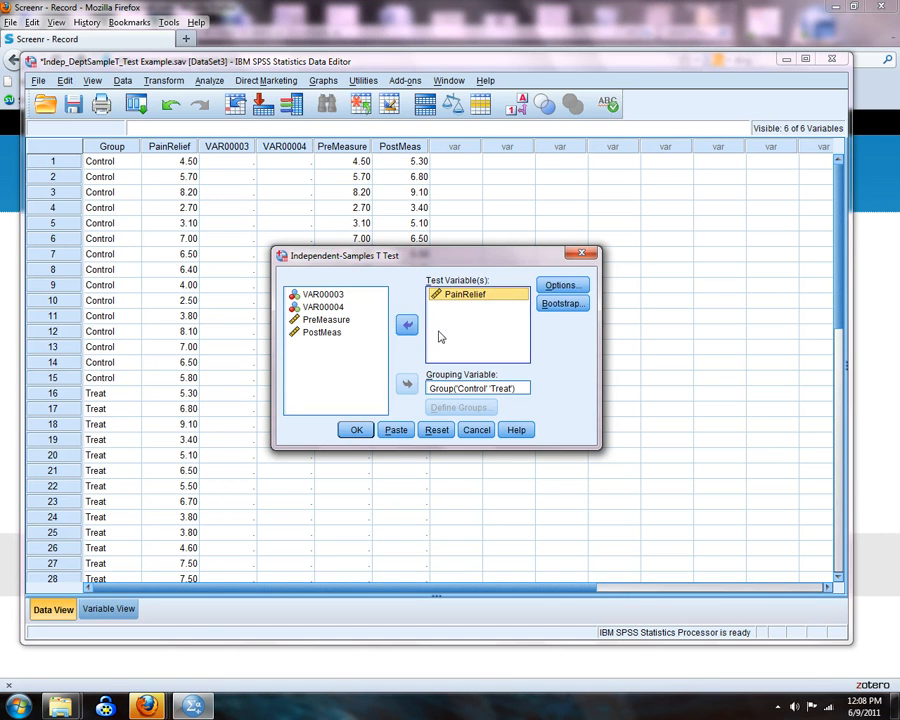
# Step: Reassign Group as the grouping variable with groups Control and Treat, and run the independent-samples t test
pyautogui.click(470, 388)
pyautogui.click(407, 385)
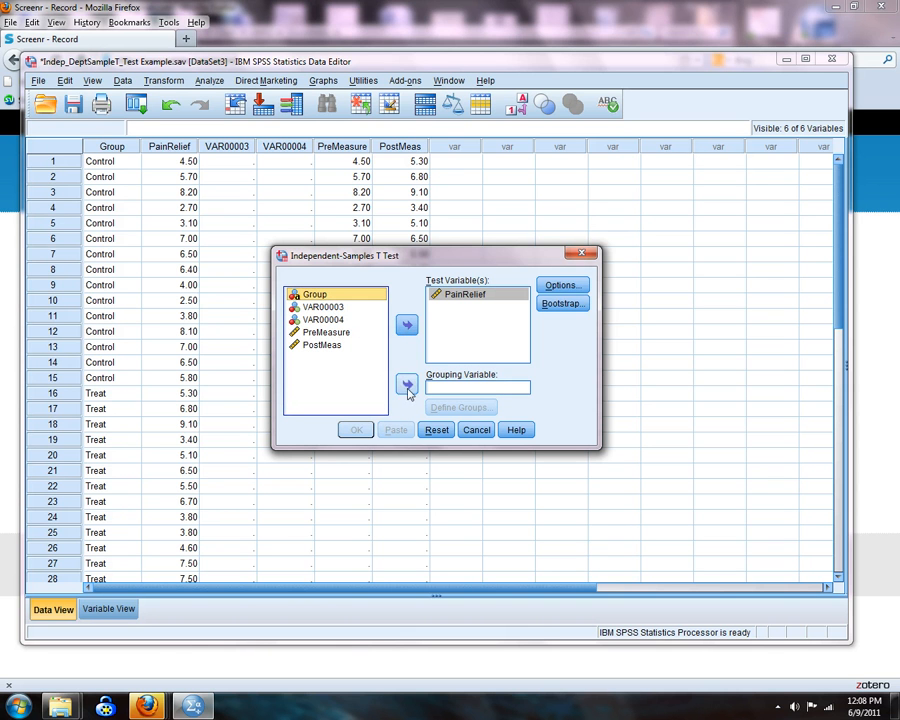
pyautogui.click(407, 386)
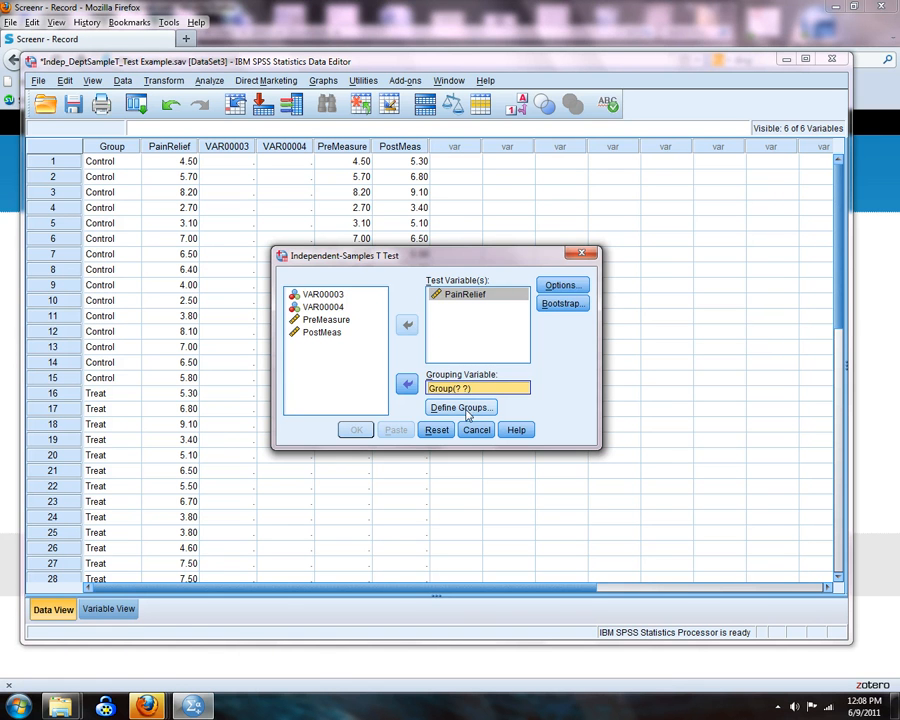
pyautogui.click(464, 408)
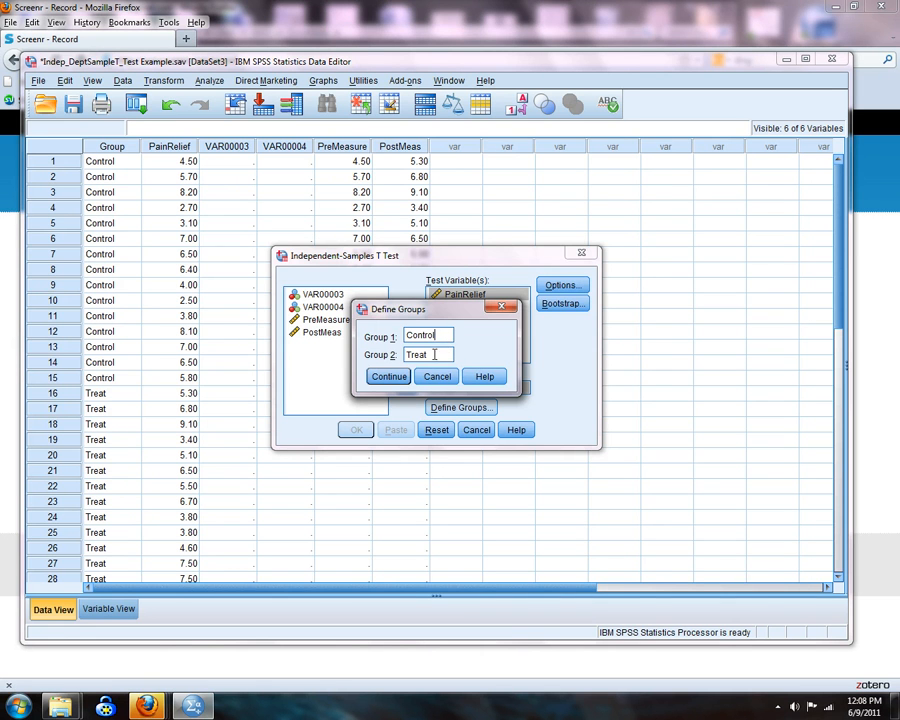
pyautogui.click(385, 376)
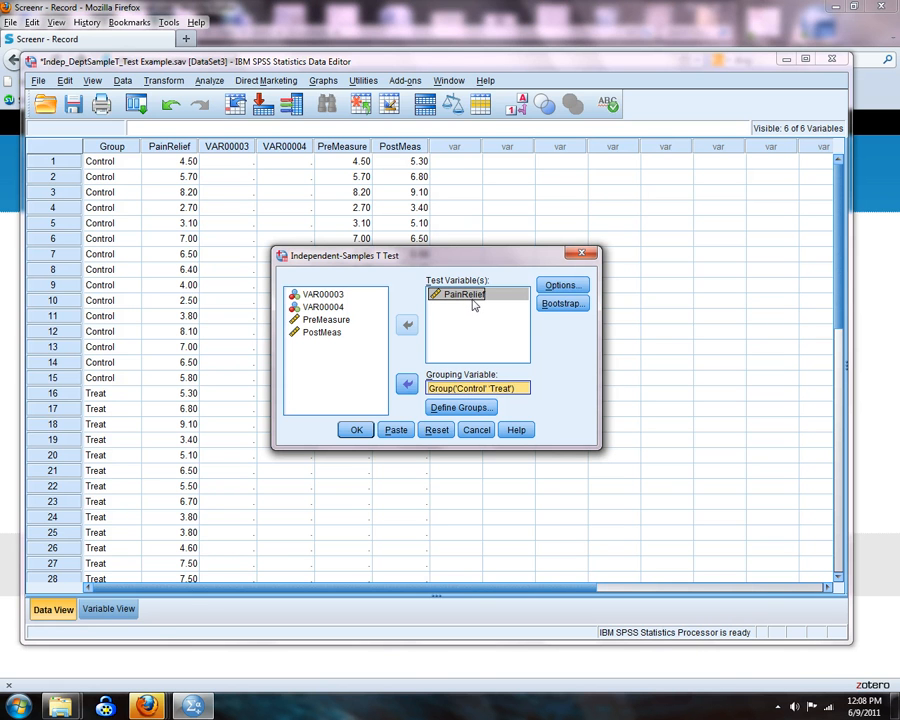
pyautogui.click(477, 391)
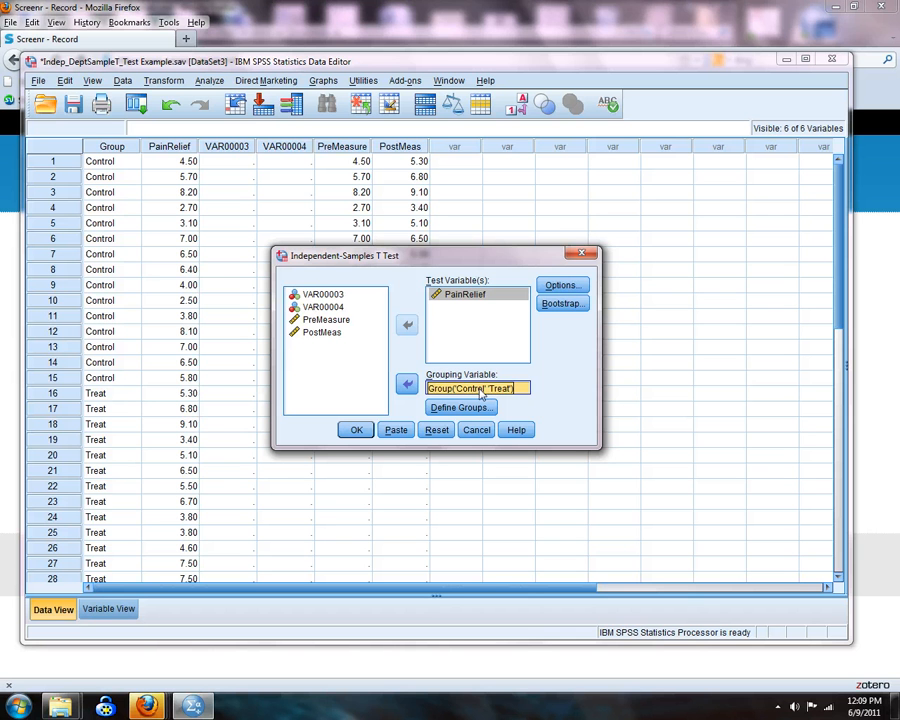
pyautogui.click(360, 432)
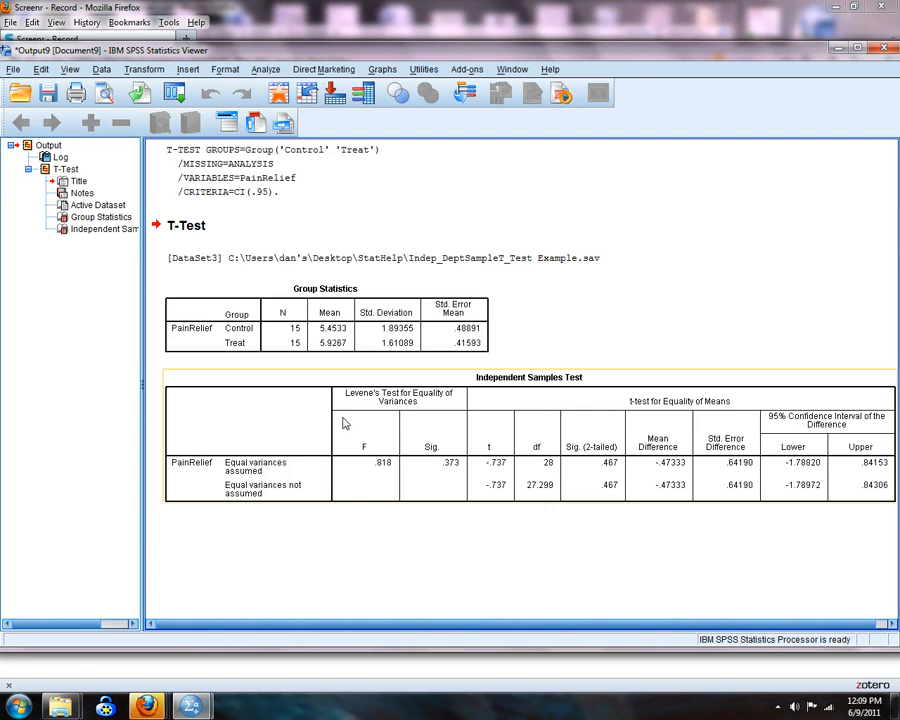
# Step: Close the output viewer, saving its contents in Documents as "Sendto" plus the recipient's first name plus "MyIndepSampe"
pyautogui.hscroll(1, 347, 412)
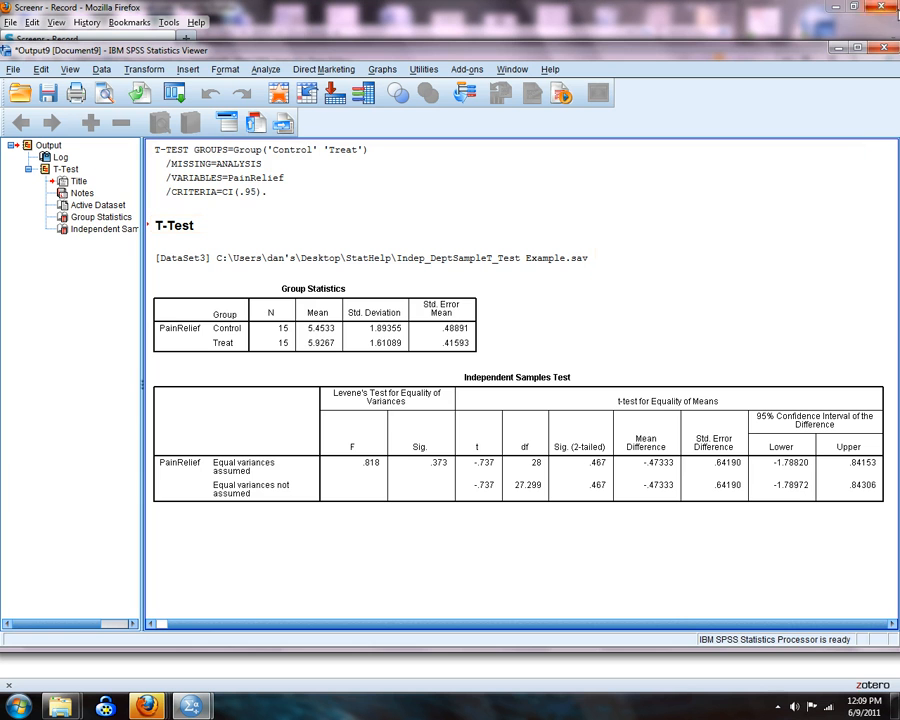
pyautogui.moveTo(213, 55); pyautogui.dragTo(222, 51)
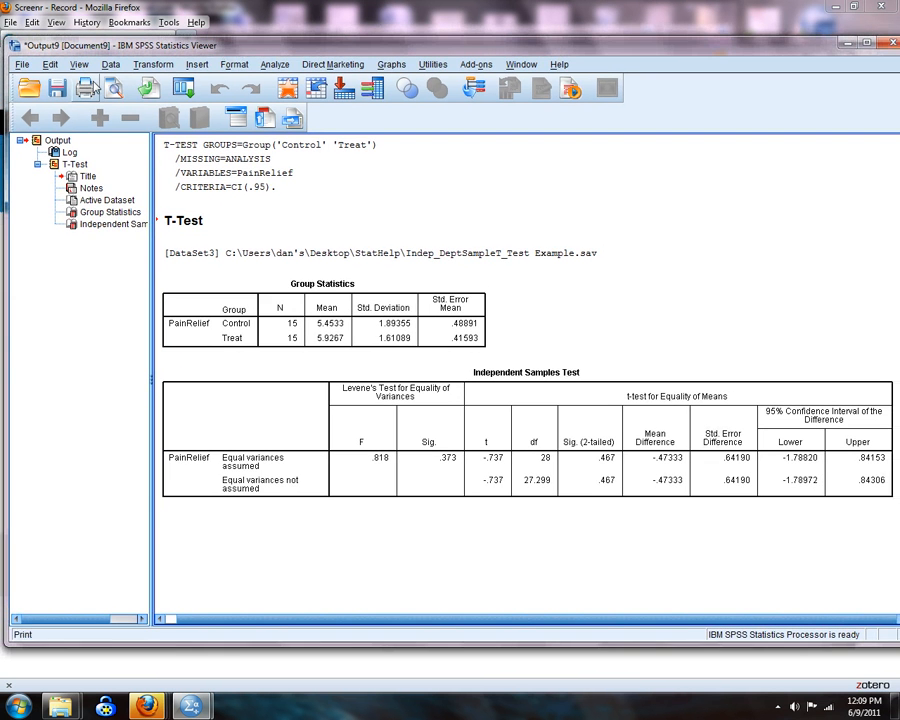
pyautogui.click(886, 42)
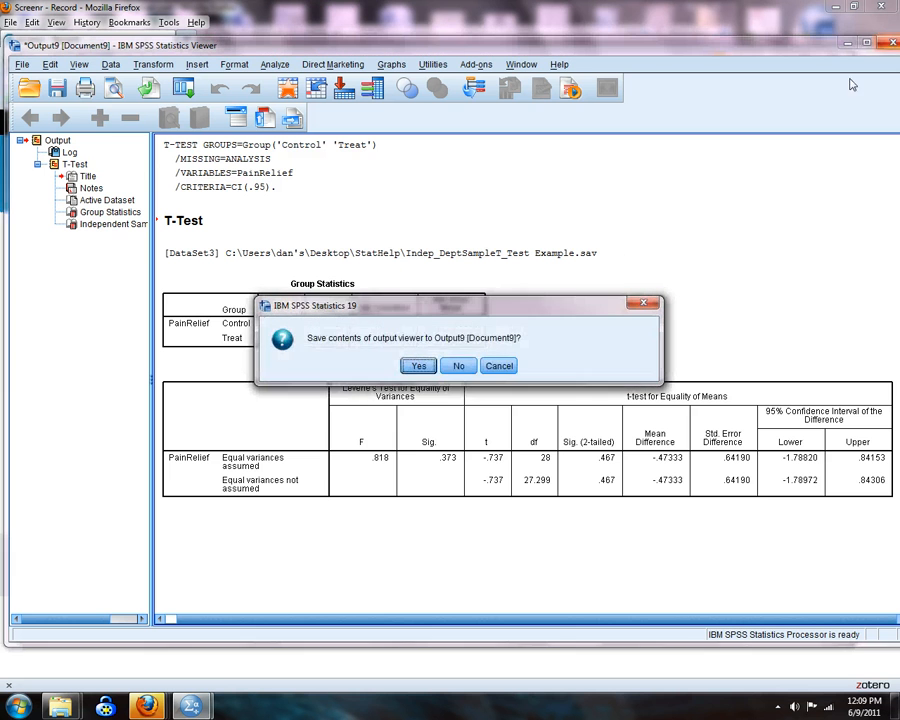
pyautogui.click(424, 367)
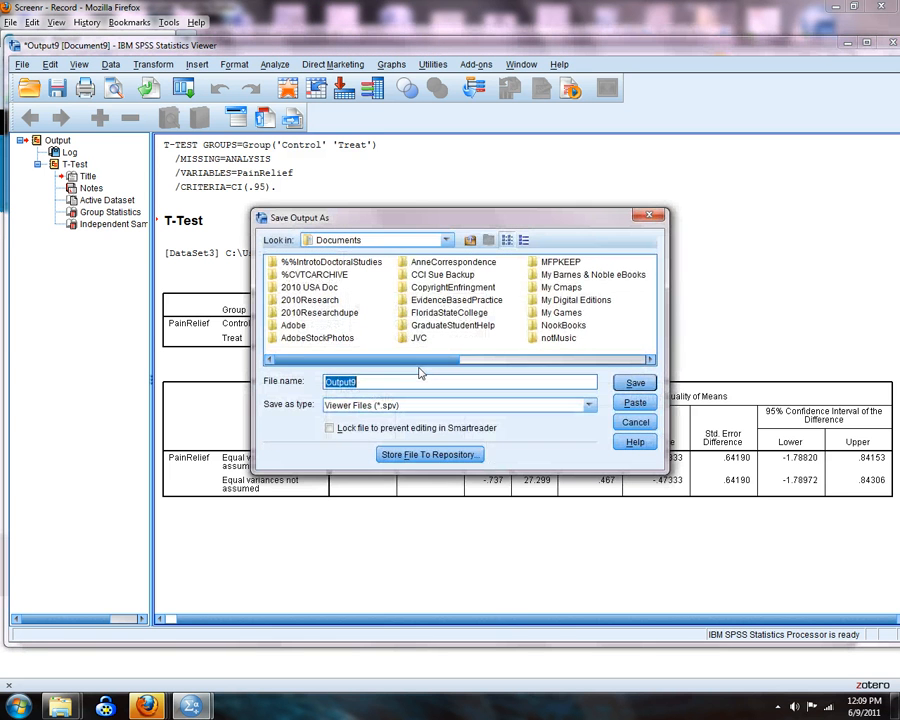
pyautogui.write('SendtoDanMyIndepSampe')
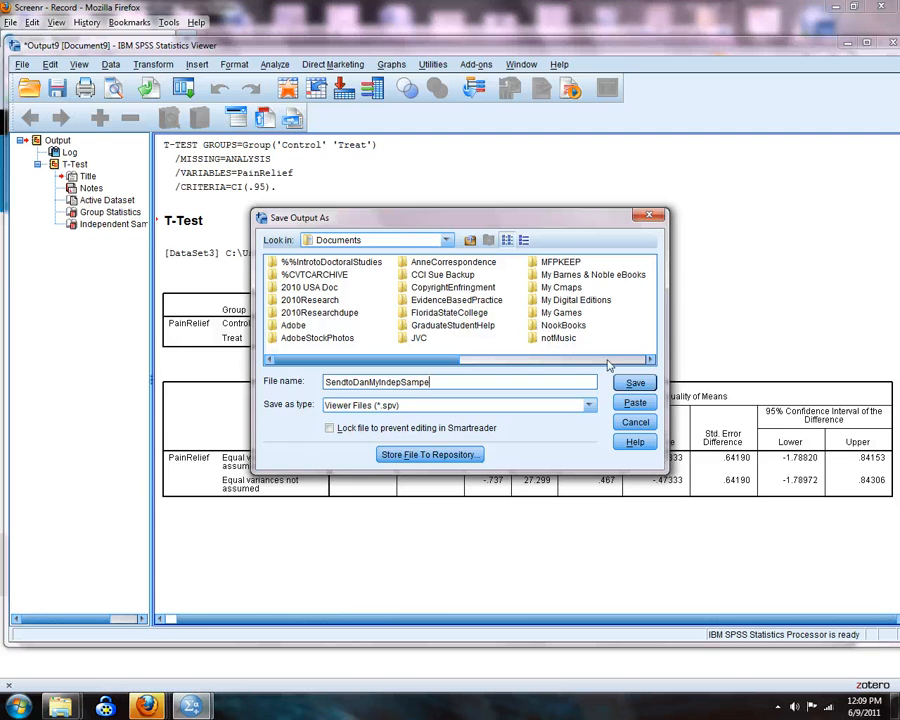
pyautogui.click(634, 383)
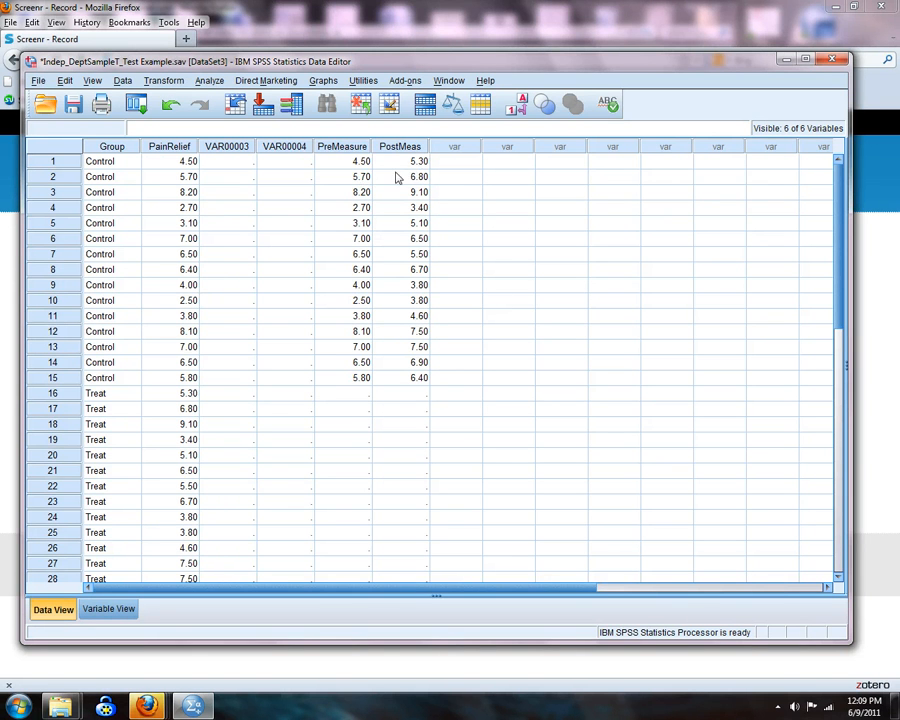
# Step: Open the Paired-Samples T Test and remove both variables from the existing PreMeasure and PostMeas pair
pyautogui.click(209, 80)
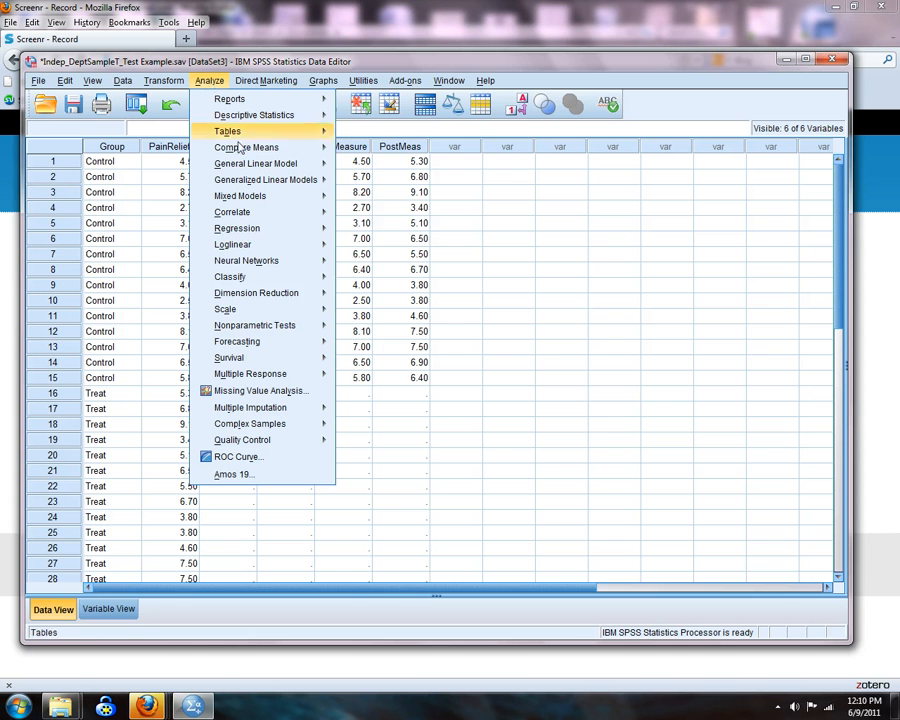
pyautogui.moveTo(240, 147)
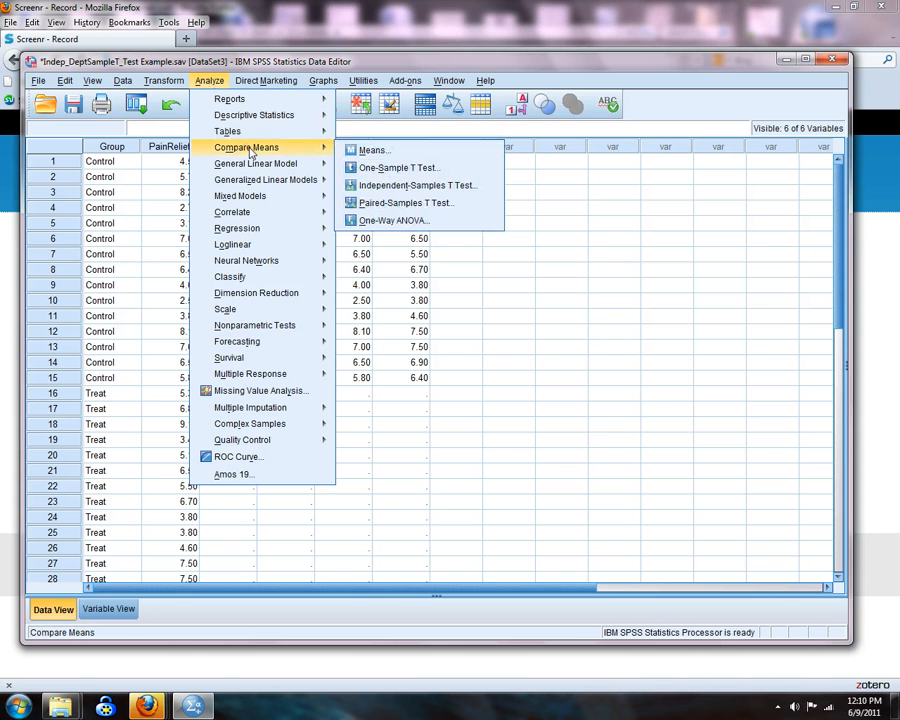
pyautogui.click(430, 204)
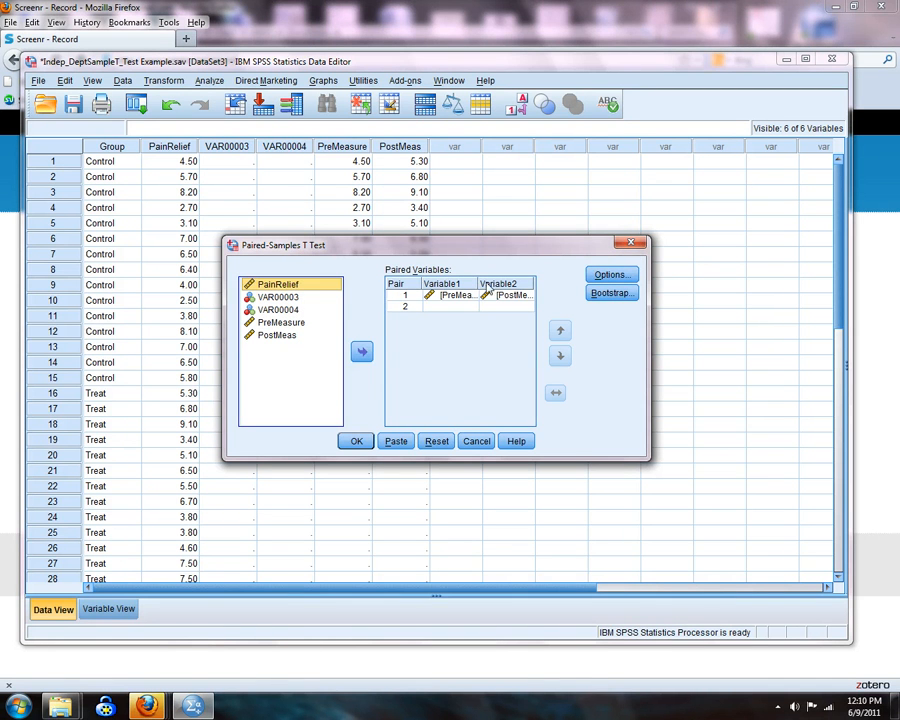
pyautogui.click(462, 296)
pyautogui.click(362, 351)
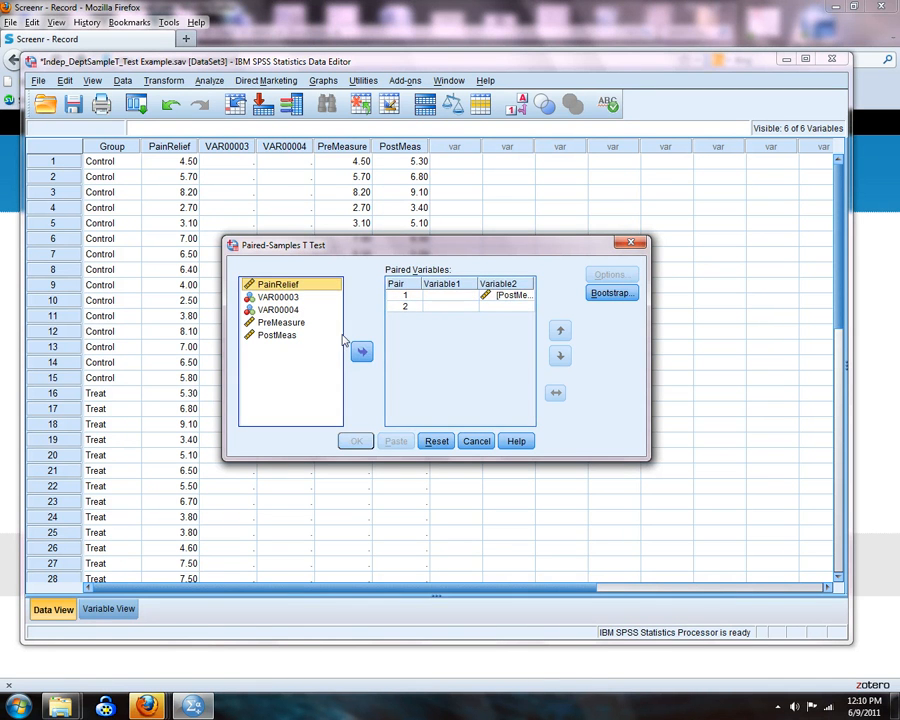
pyautogui.click(505, 297)
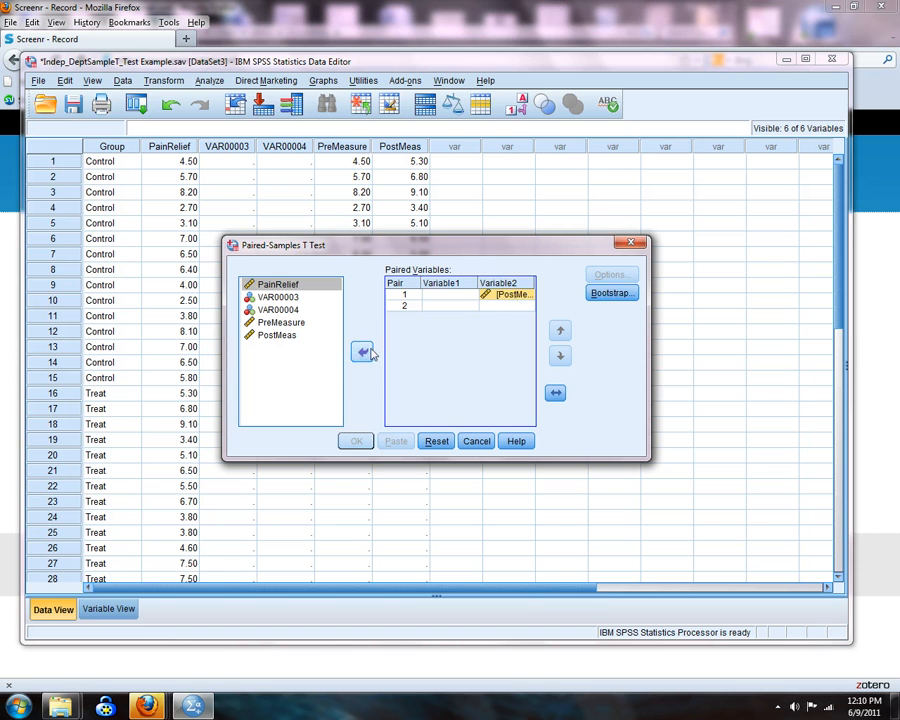
pyautogui.click(362, 352)
# Step: Pair PreMeasure as Variable1 with PostMeas as Variable2 and run the paired-samples t test
pyautogui.click(279, 337)
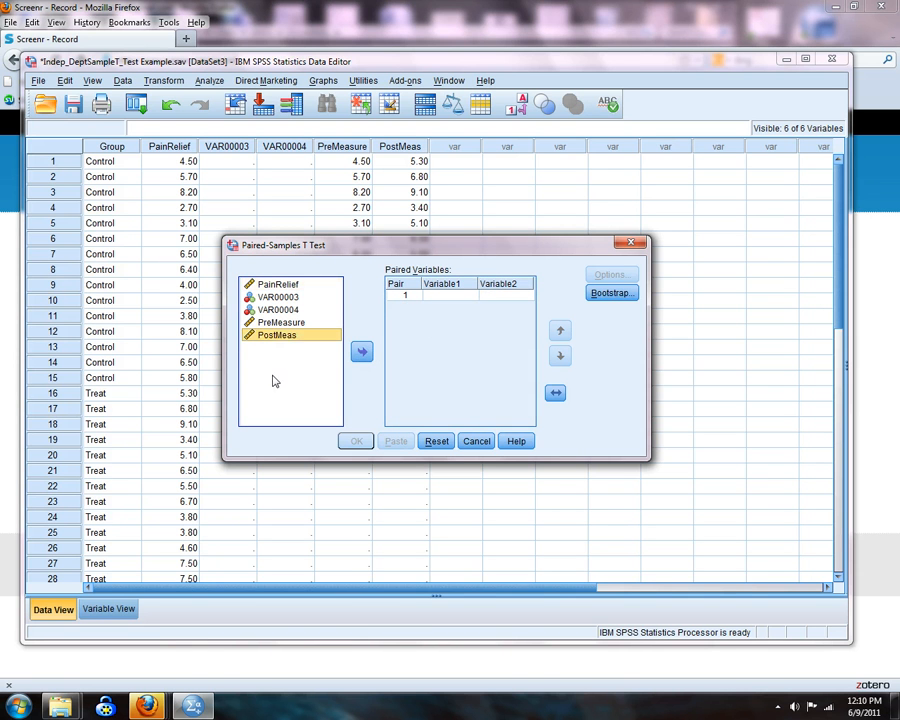
pyautogui.click(278, 323)
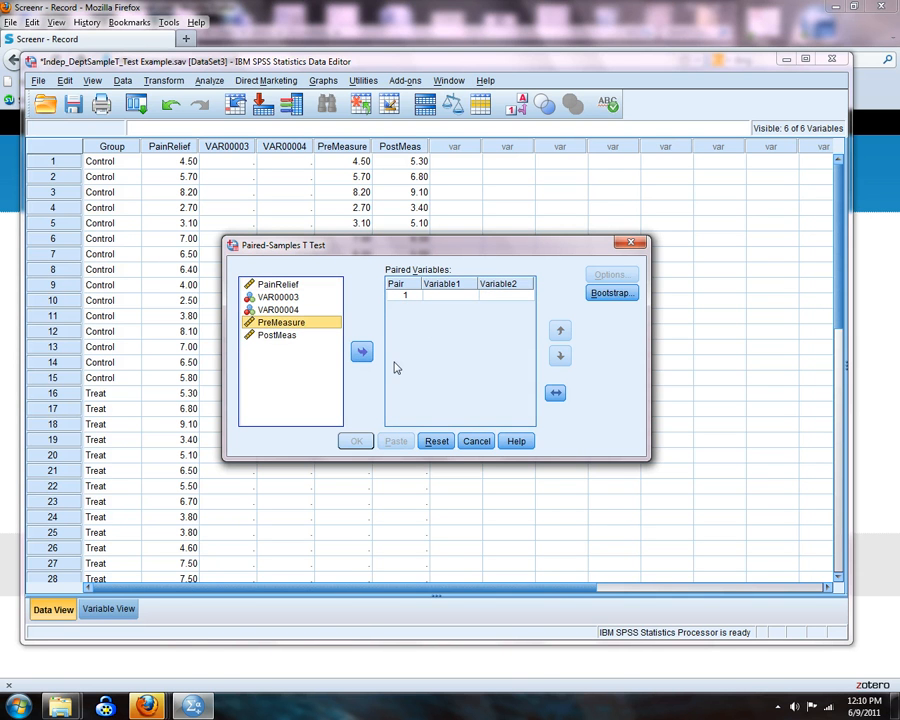
pyautogui.click(362, 352)
pyautogui.click(270, 336)
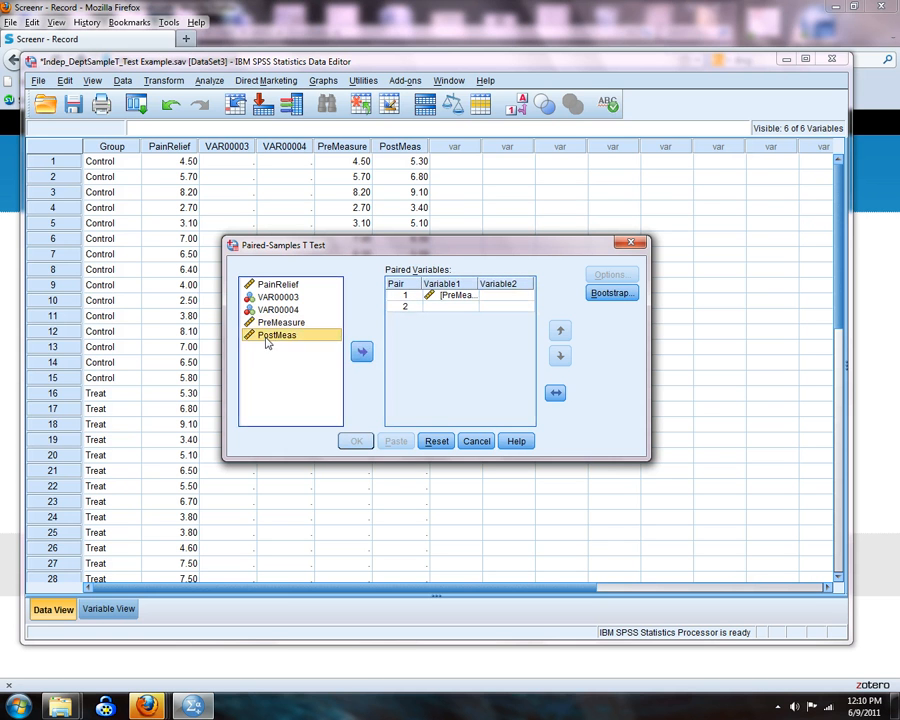
pyautogui.click(362, 353)
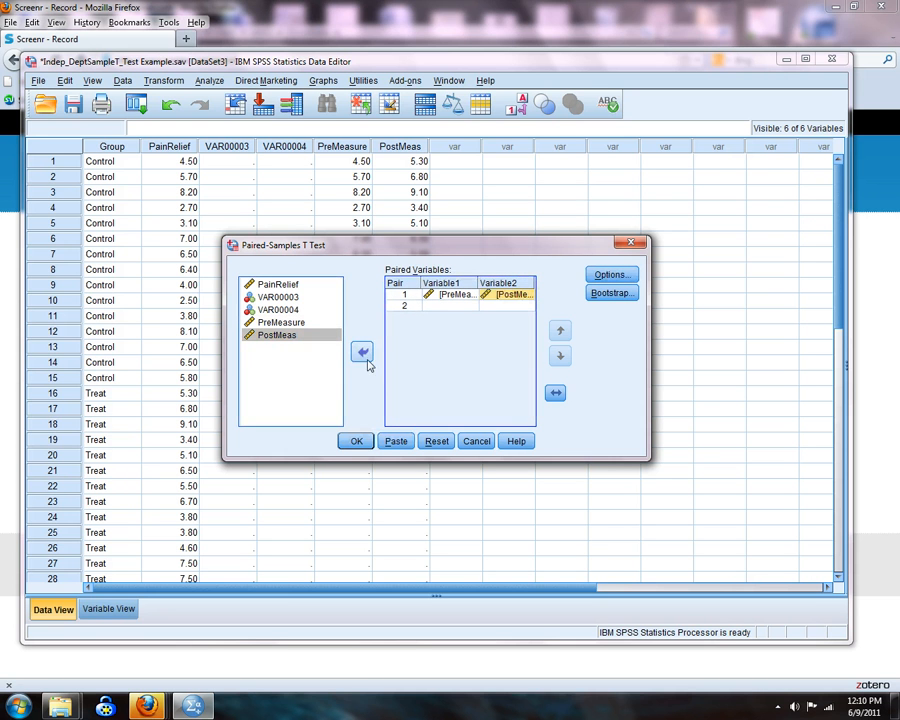
pyautogui.click(357, 442)
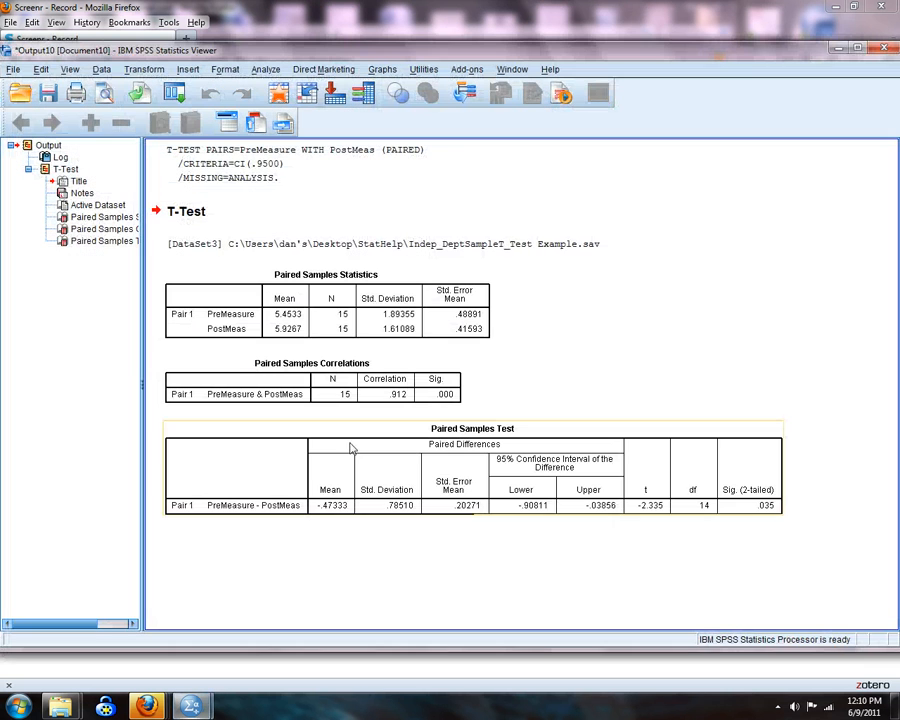